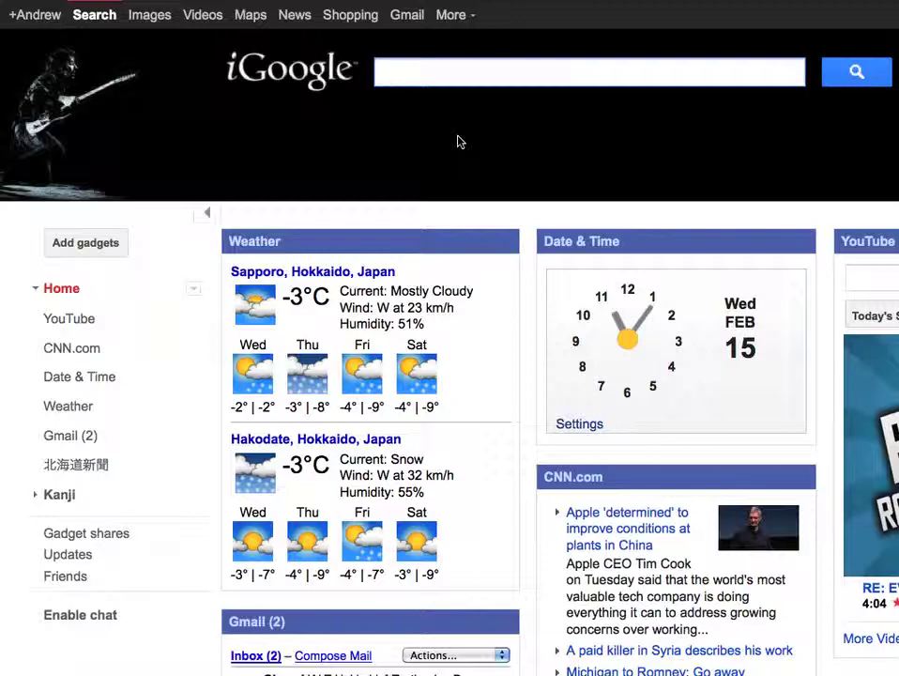
# Step: Search the web for "moodle themes" and open the Moodle.org Themes result
pyautogui.write('moo')
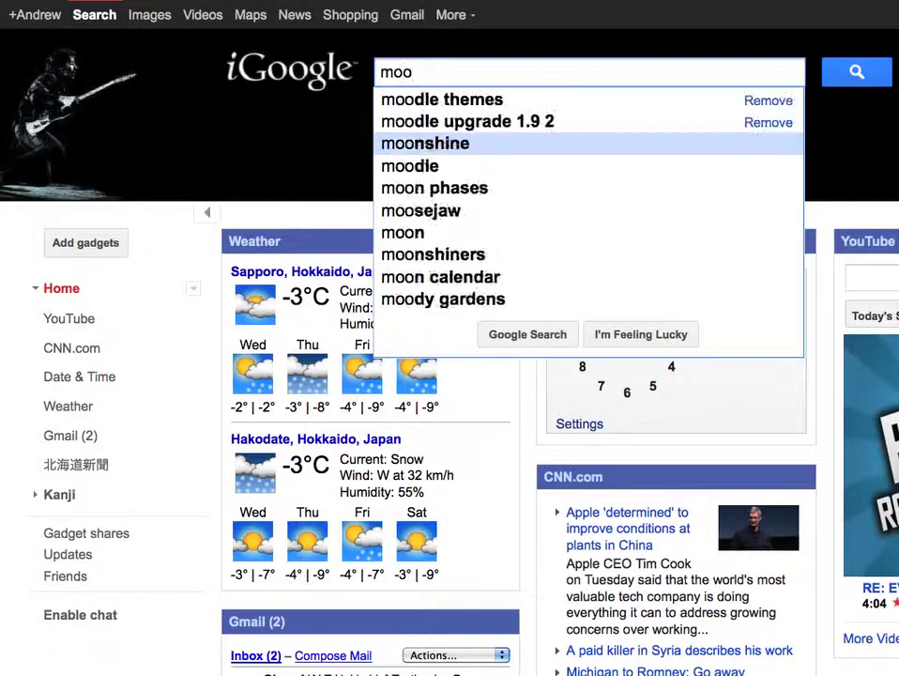
pyautogui.write('dle themes')
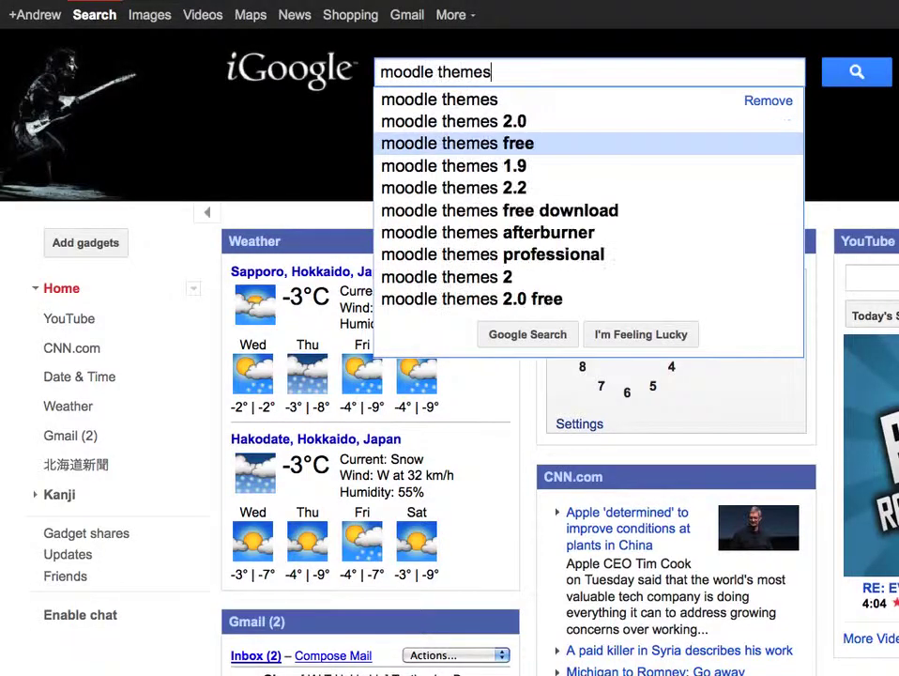
pyautogui.press('Return')
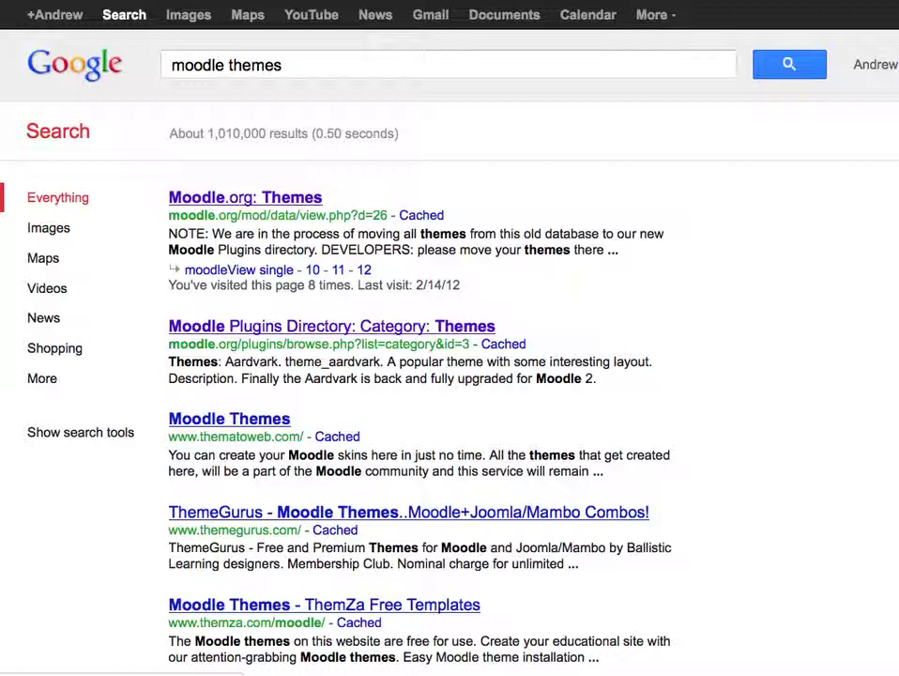
pyautogui.moveTo(351, 208)
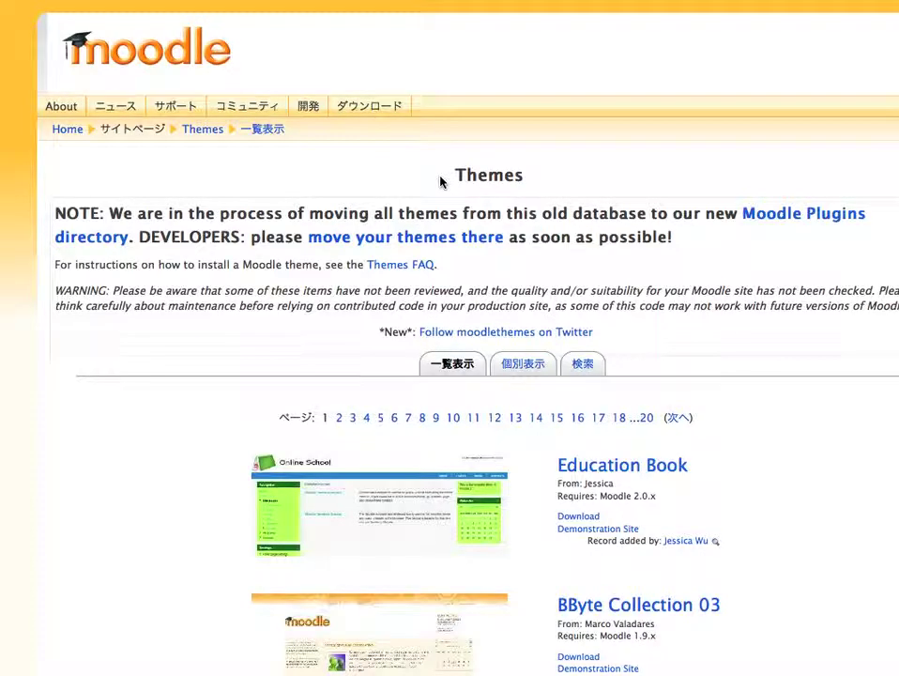
# Step: Browse the Moodle themes list to Aardvark 2.1 and open its download page
pyautogui.scroll(-2, 709, 484)
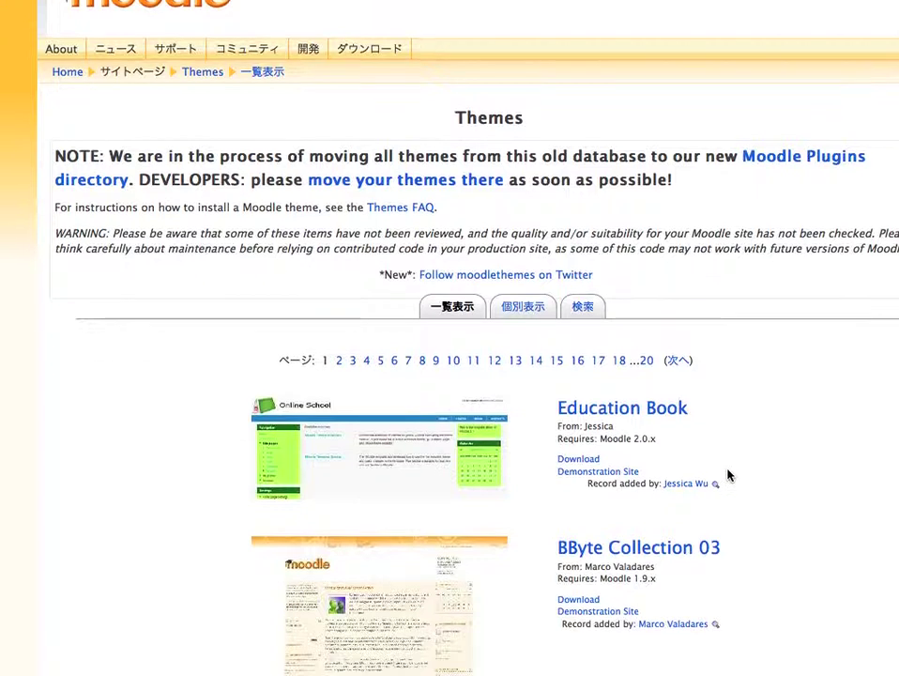
pyautogui.scroll(-1, 728, 476)
pyautogui.scroll(-8, 744, 460)
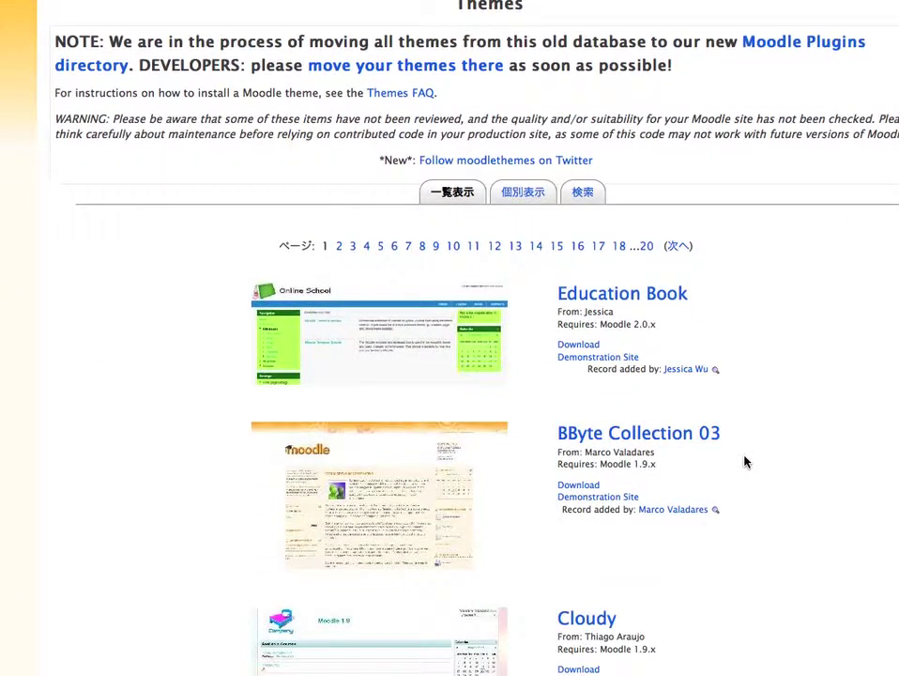
pyautogui.scroll(-3, 750, 459)
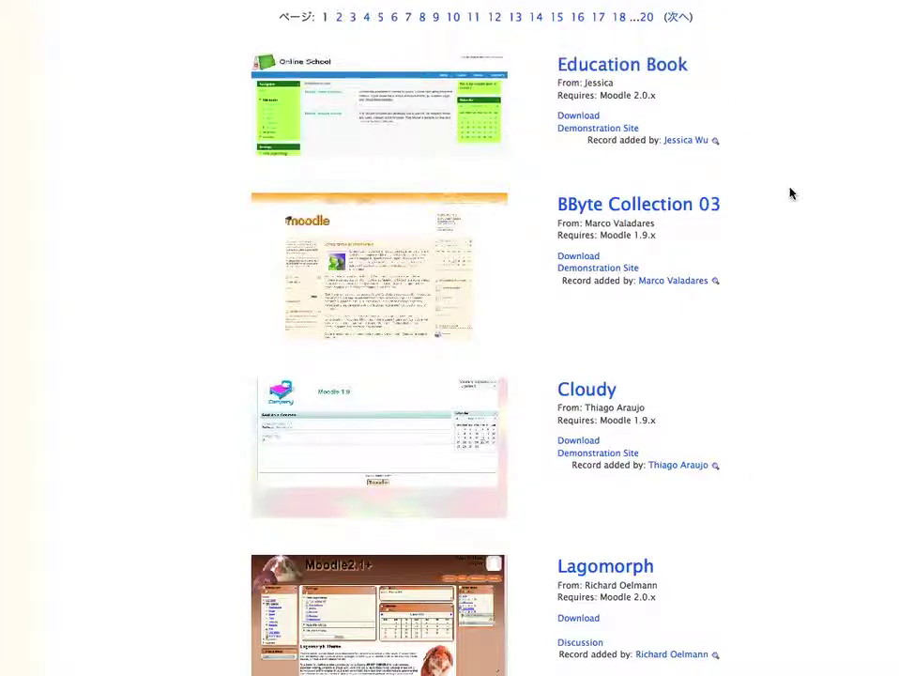
pyautogui.scroll(-2, 785, 294)
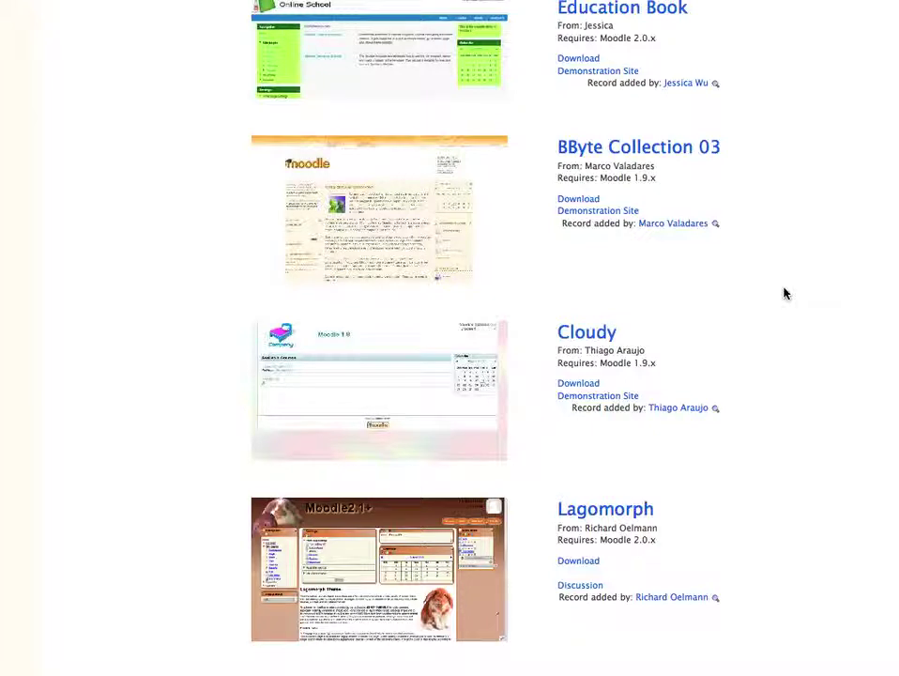
pyautogui.scroll(-3, 785, 293)
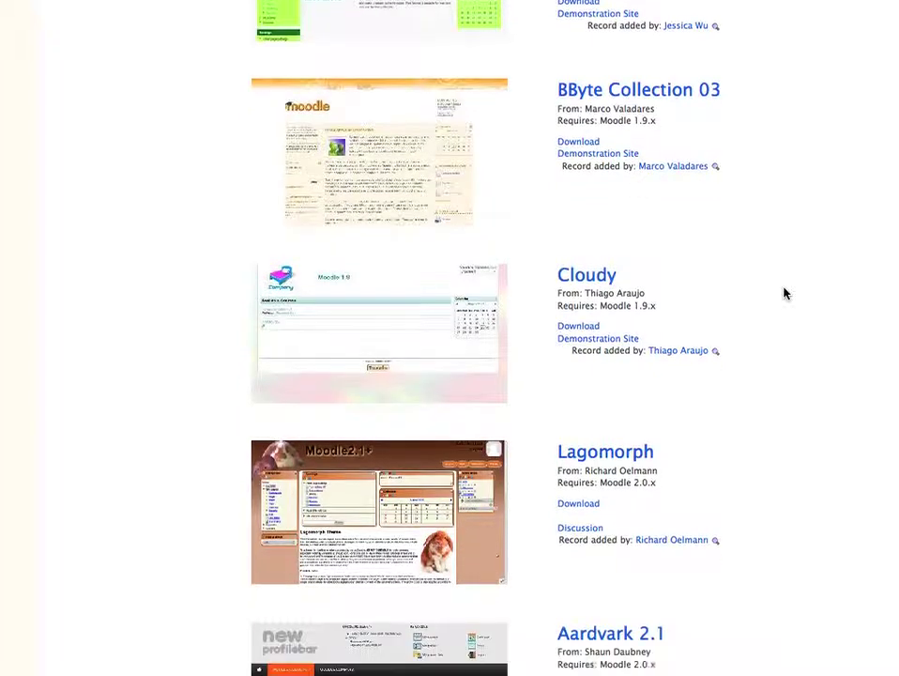
pyautogui.scroll(-5, 785, 294)
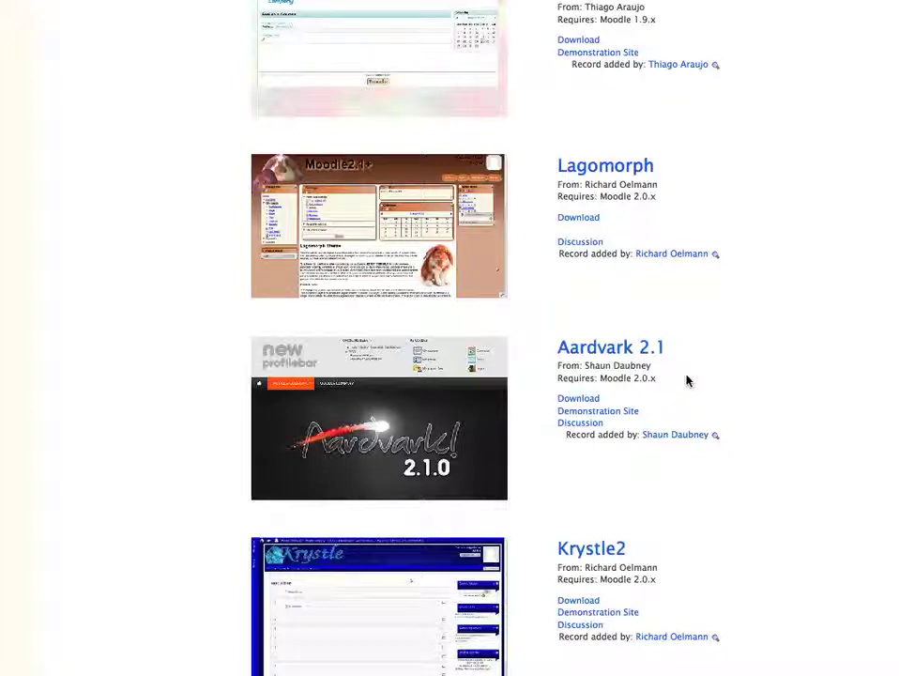
pyautogui.click(582, 413)
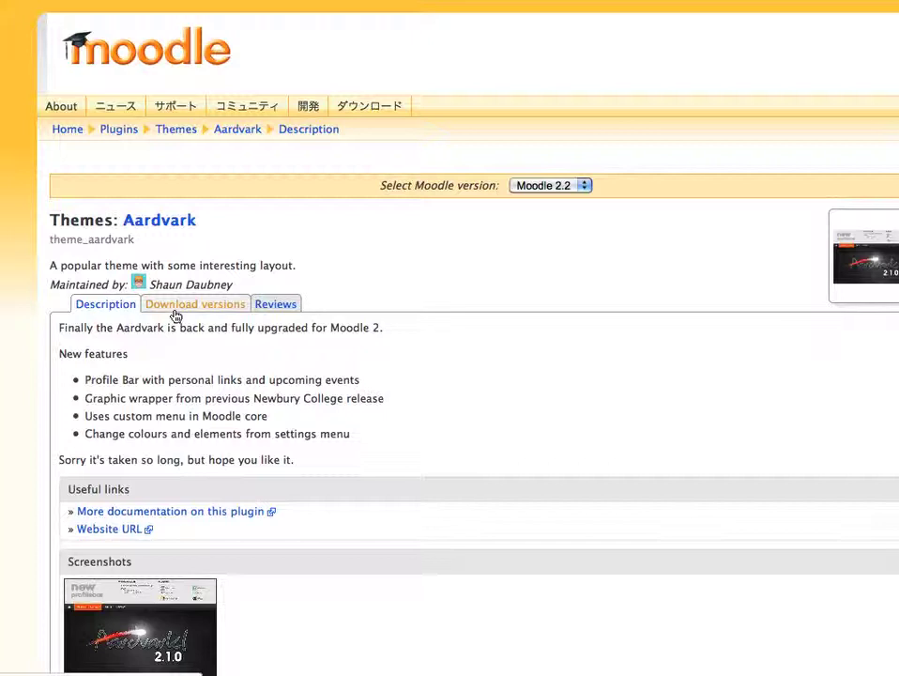
# Step: Download the Aardvark theme's 2.1.1 Beta version for Moodle 2.1 and save the ZIP file
pyautogui.click(175, 305)
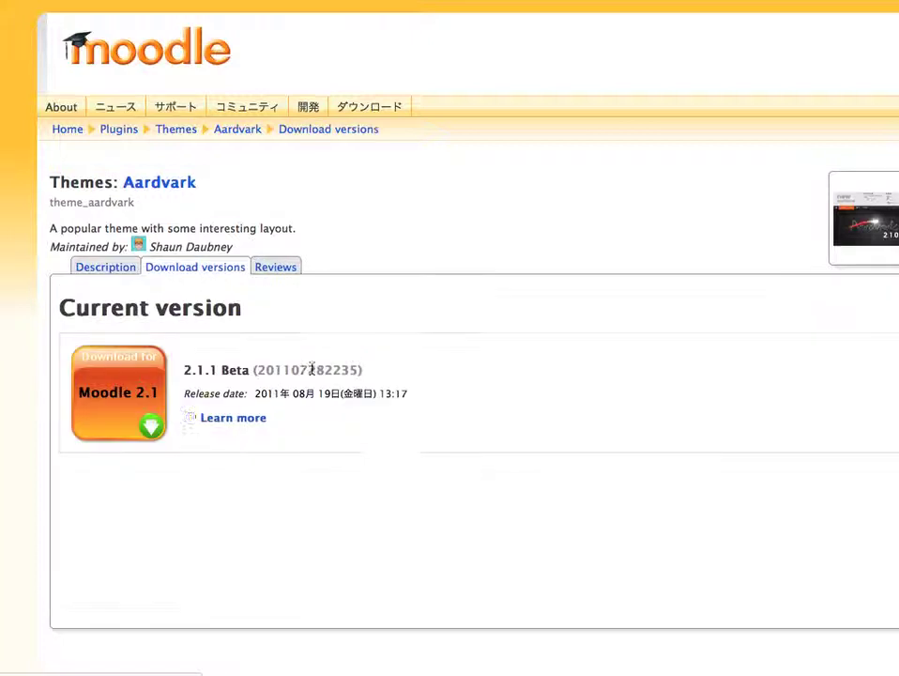
pyautogui.click(107, 400)
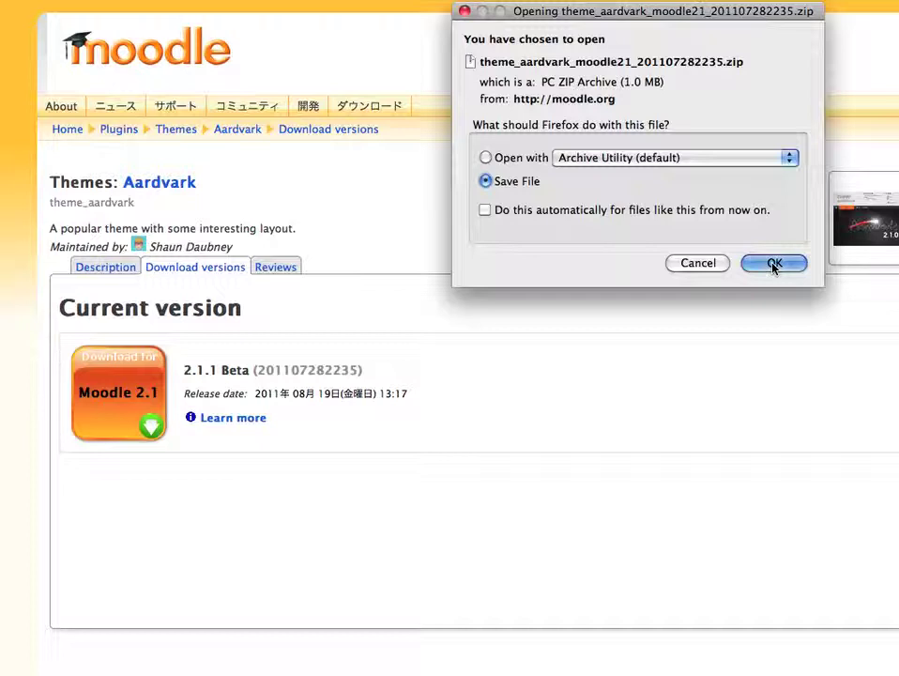
pyautogui.click(774, 265)
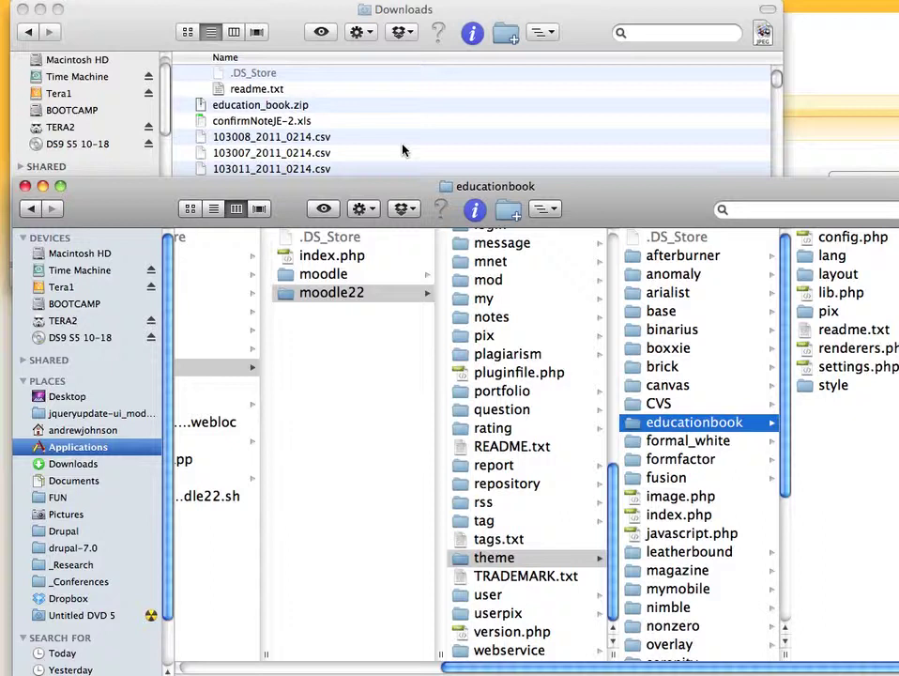
pyautogui.click(392, 116)
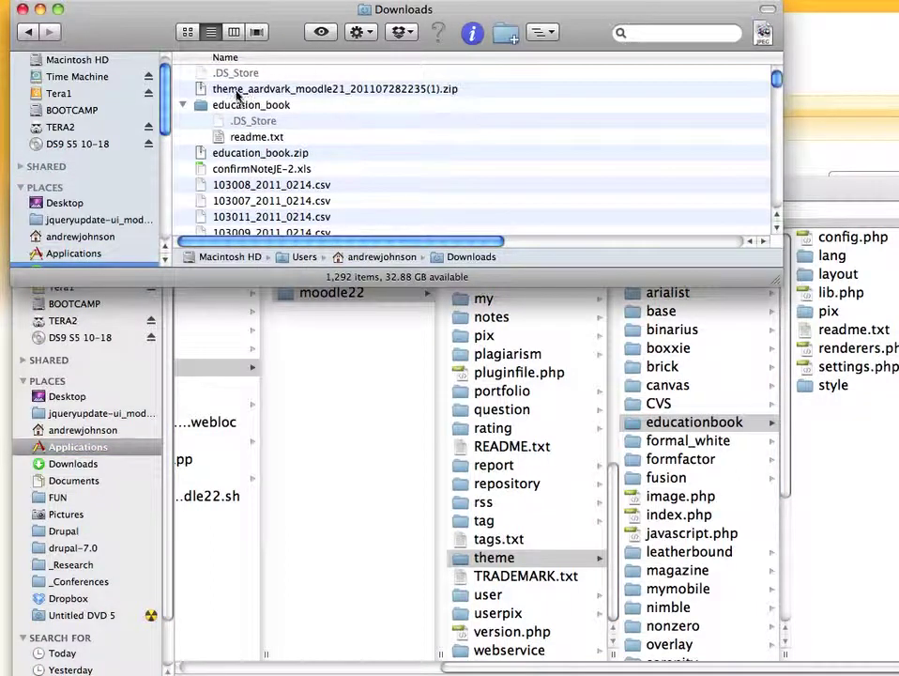
pyautogui.doubleClick(306, 89)
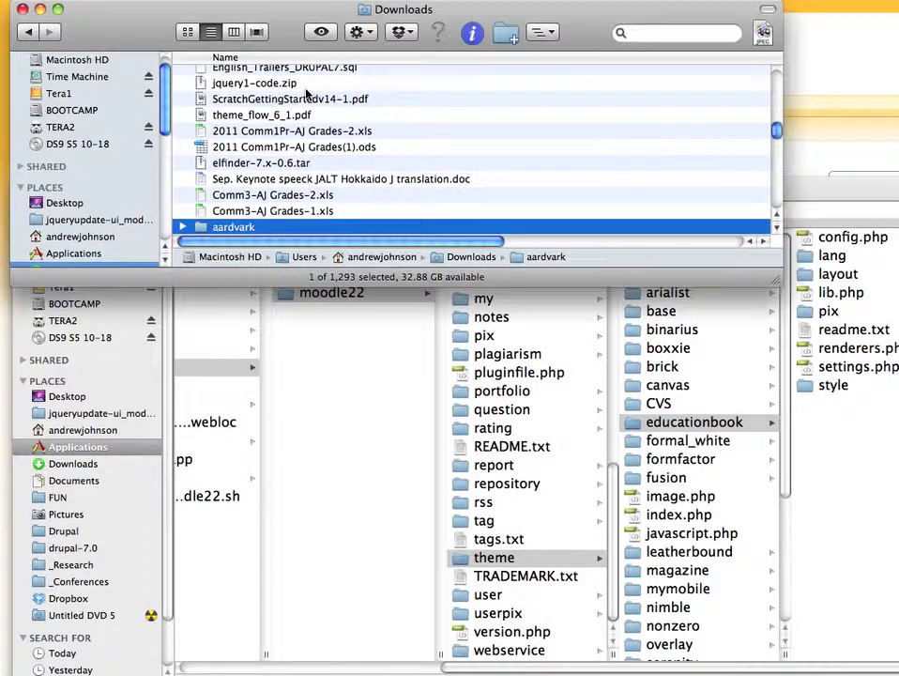
pyautogui.scroll(-2, 291, 173)
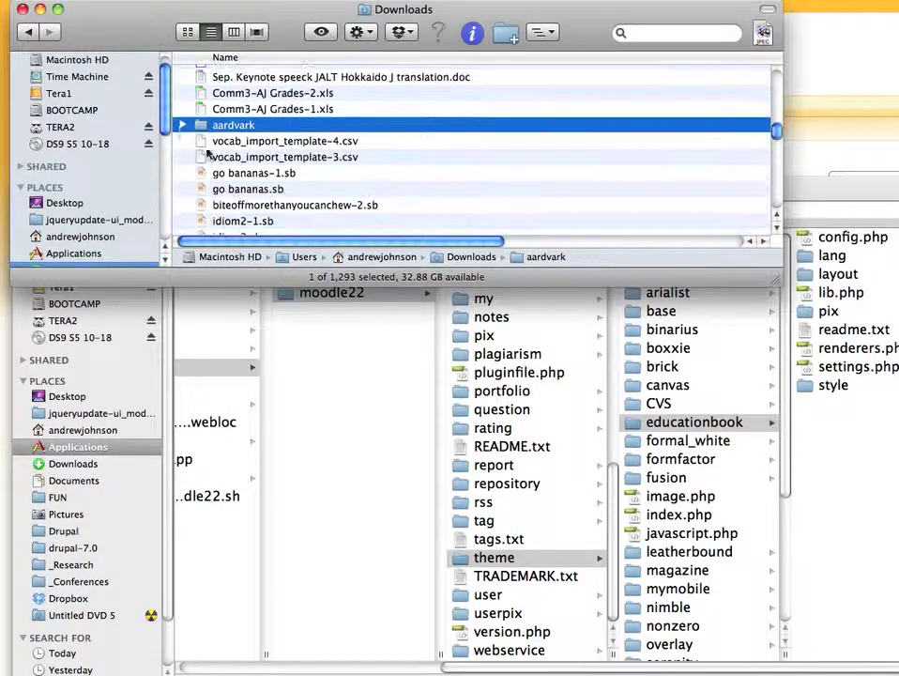
pyautogui.click(182, 125)
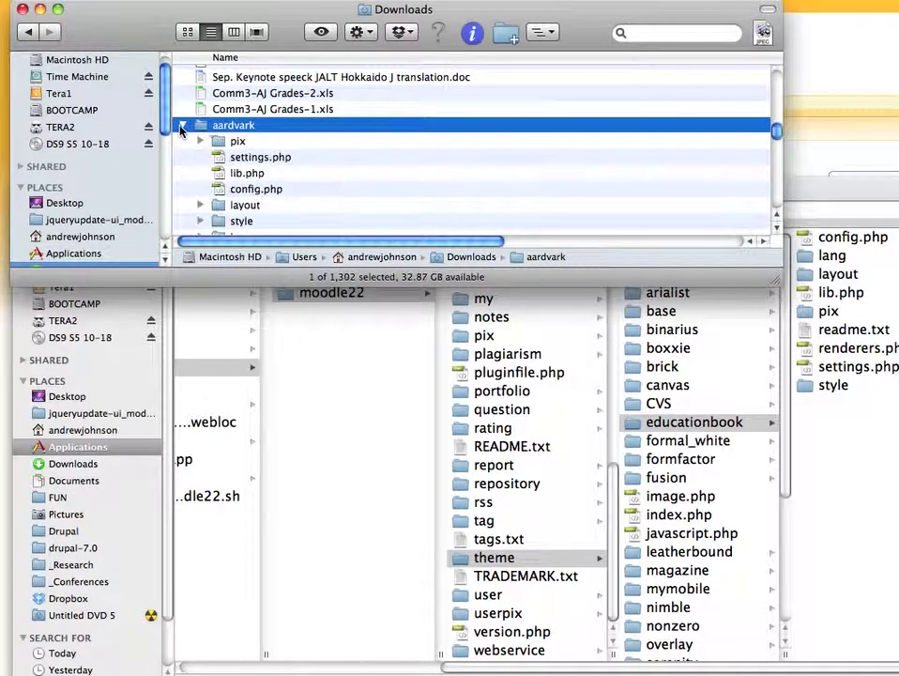
pyautogui.scroll(-1, 235, 150)
pyautogui.scroll(-3, 238, 141)
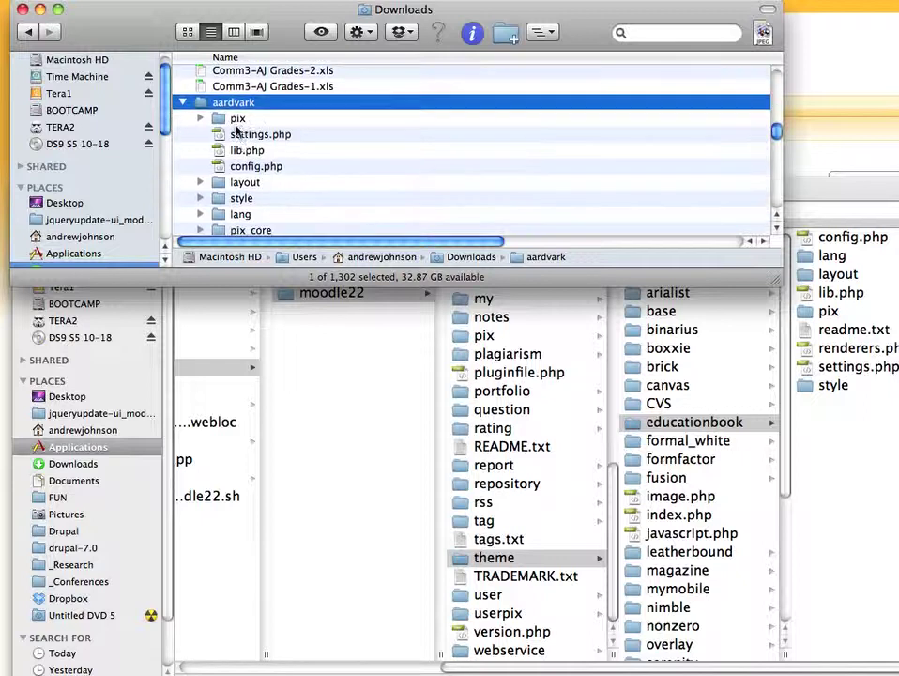
pyautogui.scroll(-5, 235, 147)
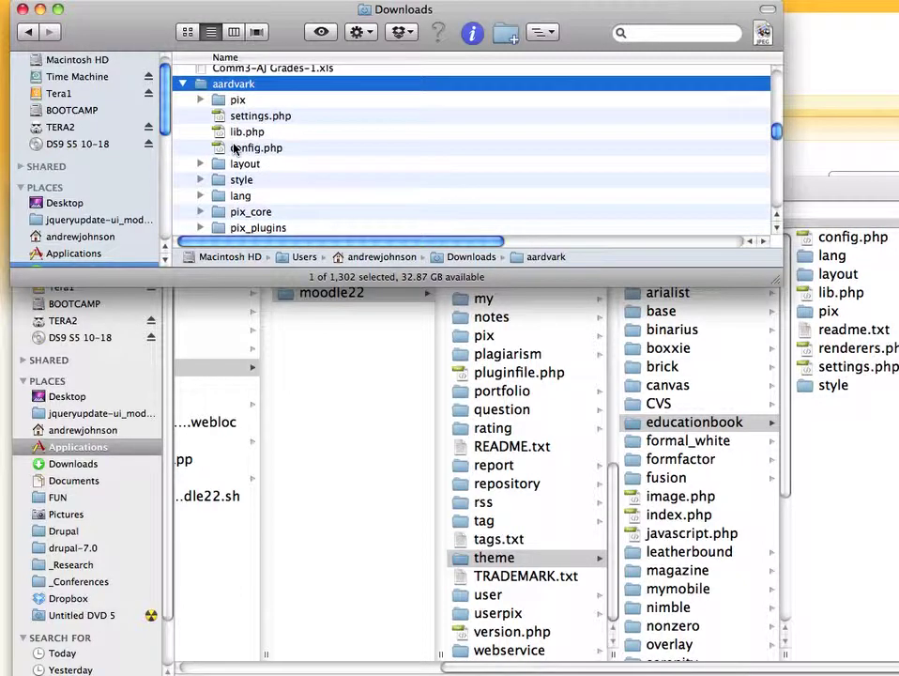
pyautogui.scroll(4, 235, 147)
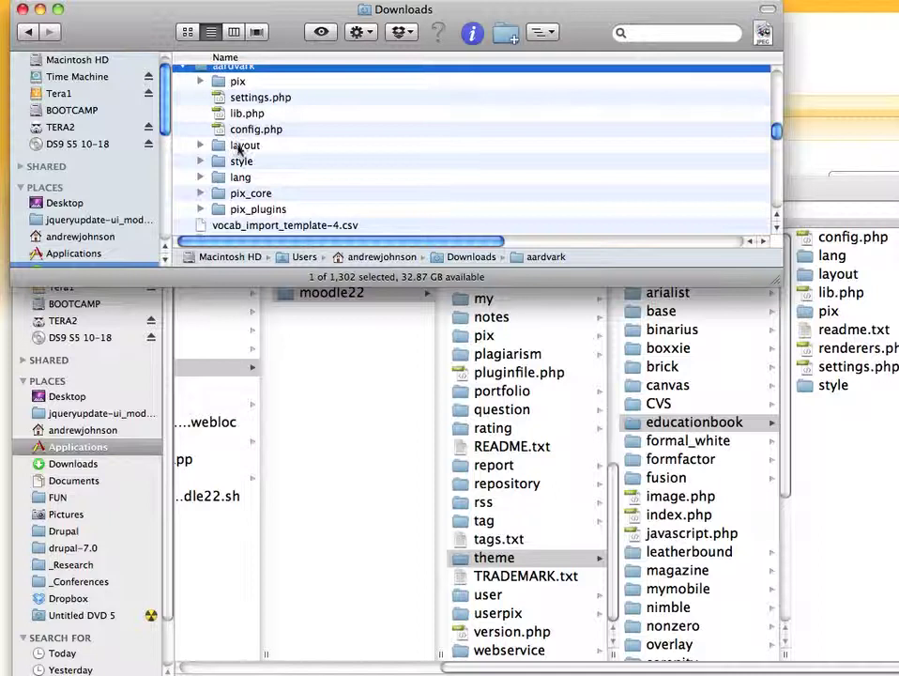
pyautogui.scroll(1, 235, 149)
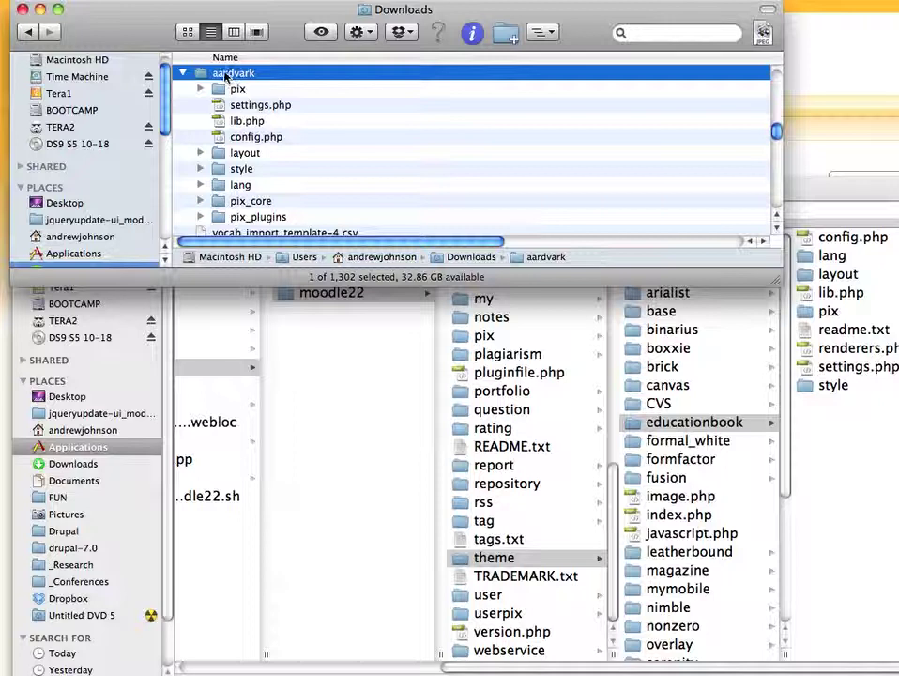
# Step: Move the aardvark folder from Downloads into the theme folder of moodle22 inside htdocs
pyautogui.click(507, 670)
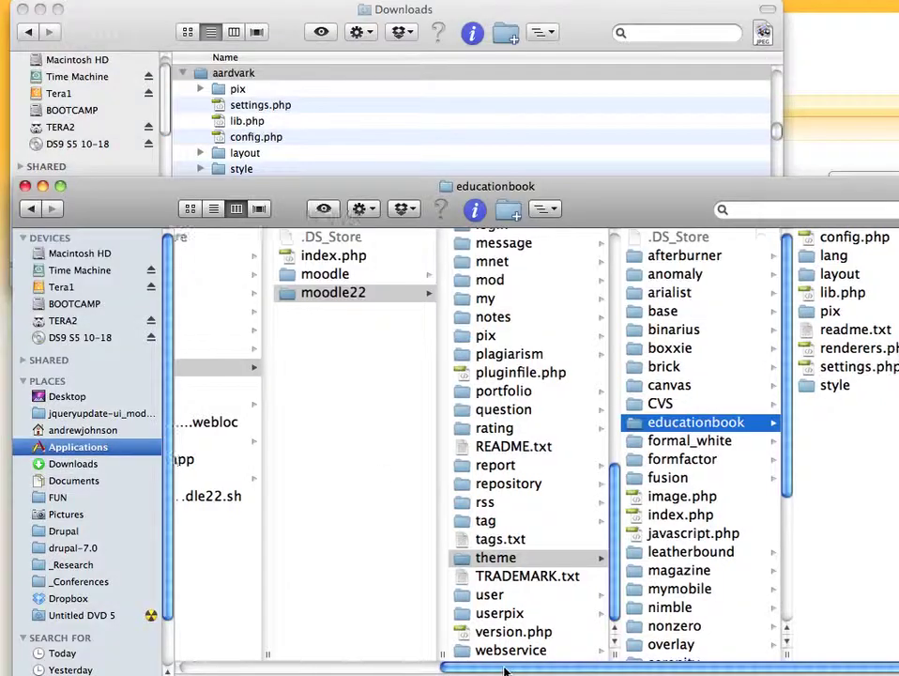
pyautogui.moveTo(507, 669); pyautogui.dragTo(412, 660)
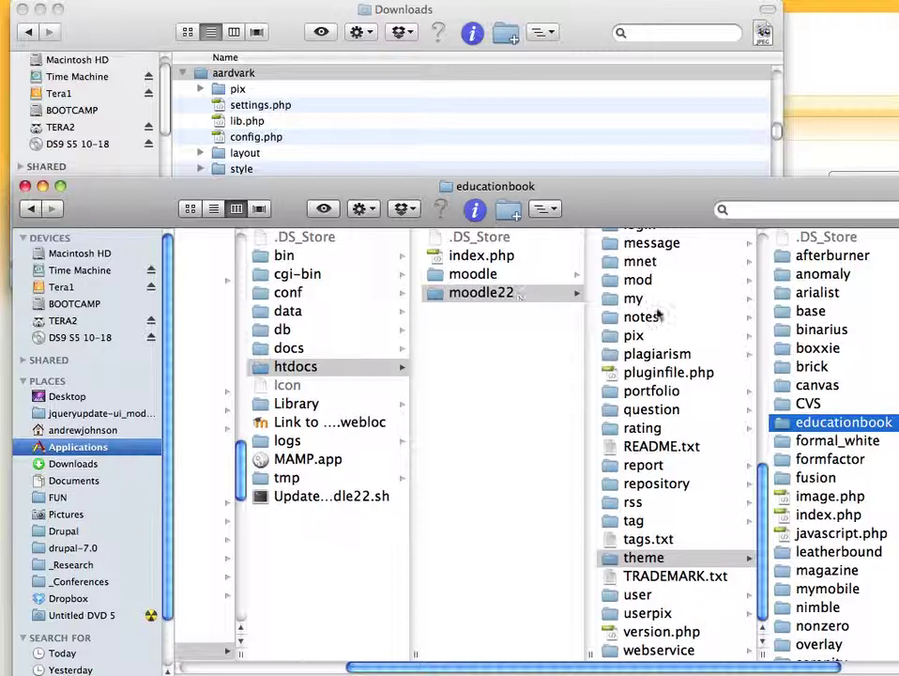
pyautogui.click(657, 558)
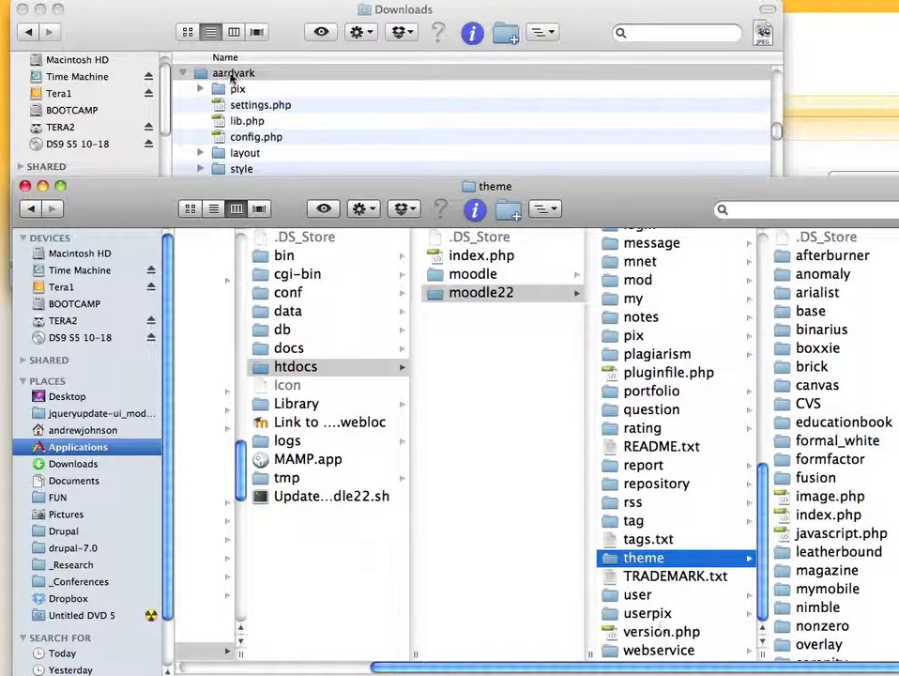
pyautogui.moveTo(231, 79); pyautogui.dragTo(856, 380)
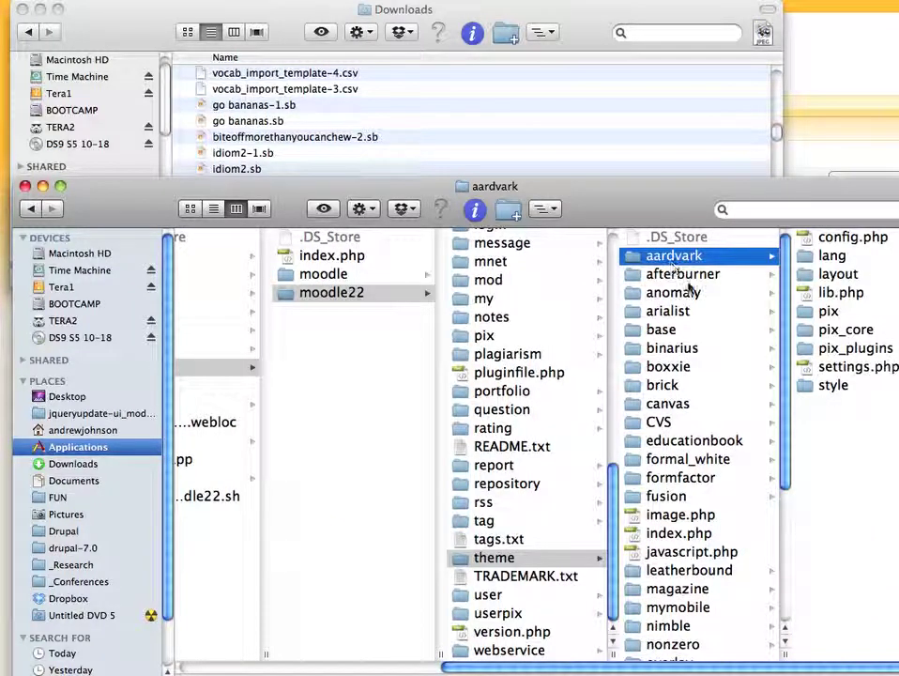
# Step: Switch to Moodle in Firefox, set the About Moodle4Mac course's Force theme option to Aardvark, and save the course settings
pyautogui.click(812, 141)
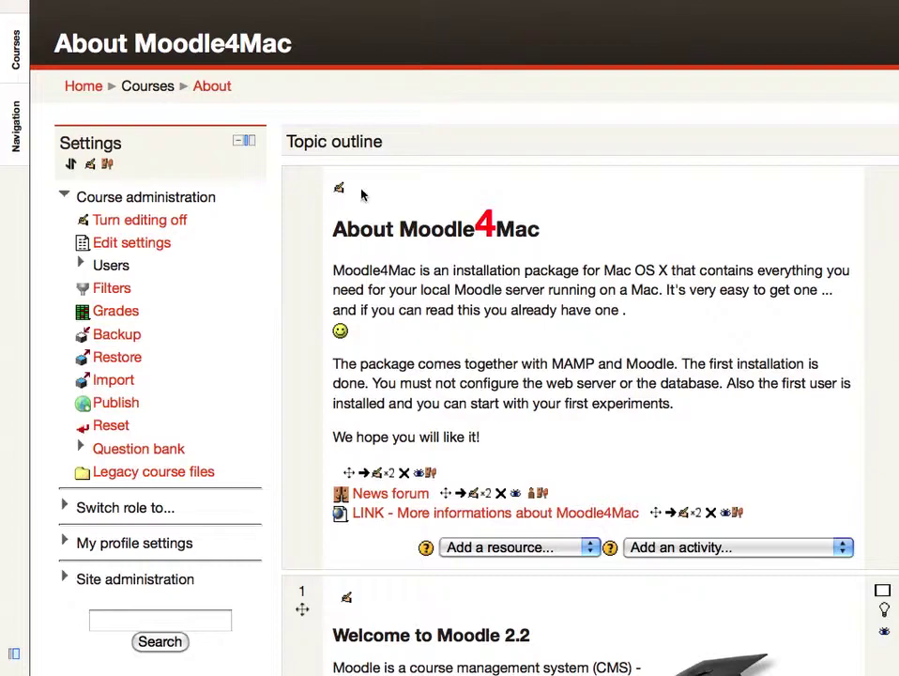
pyautogui.click(137, 245)
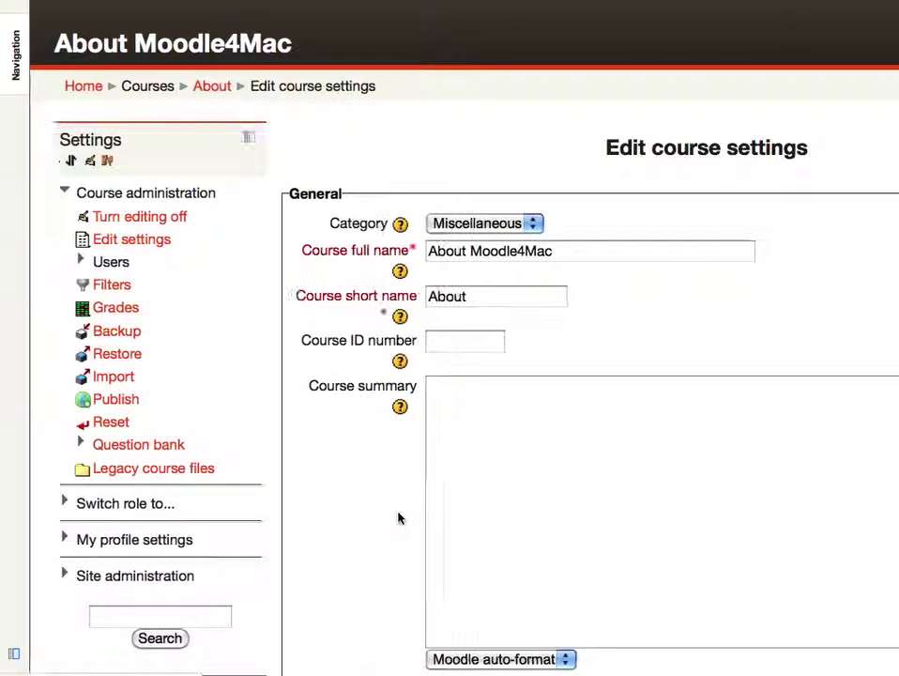
pyautogui.scroll(-10, 398, 518)
pyautogui.scroll(-3, 400, 518)
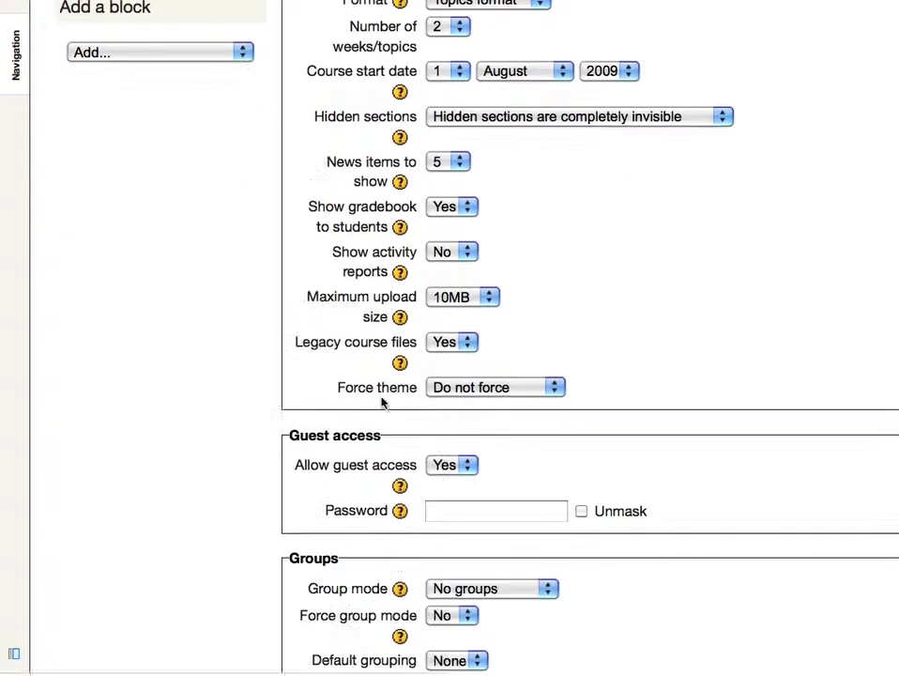
pyautogui.click(529, 389)
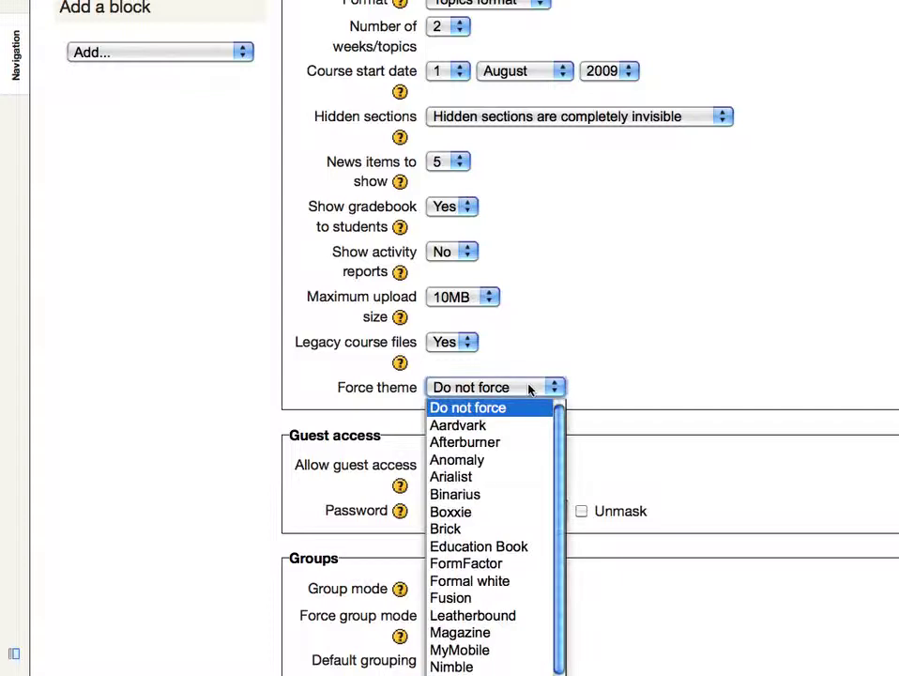
pyautogui.click(499, 432)
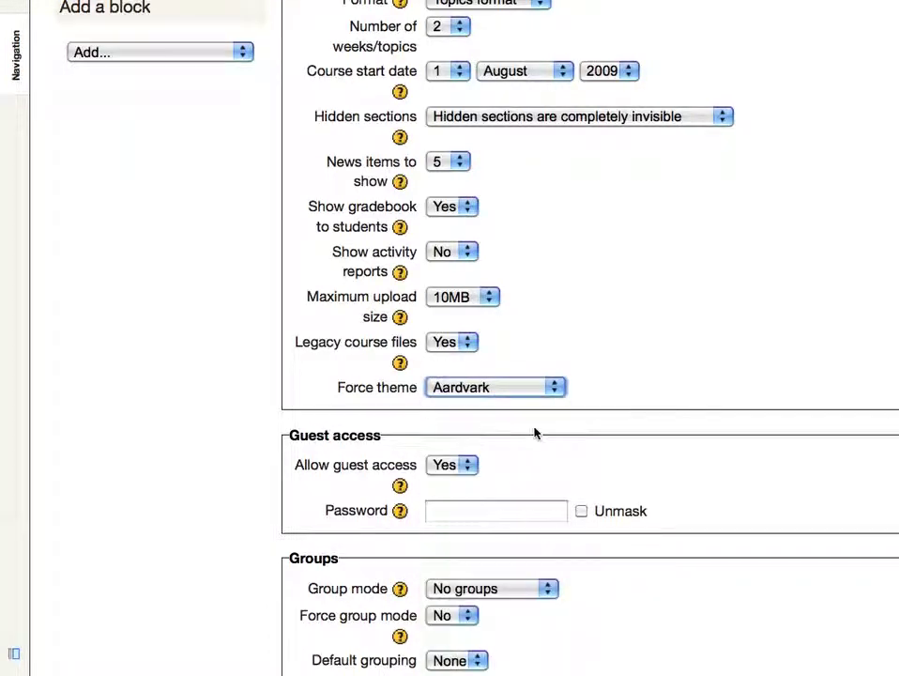
pyautogui.scroll(-5, 744, 431)
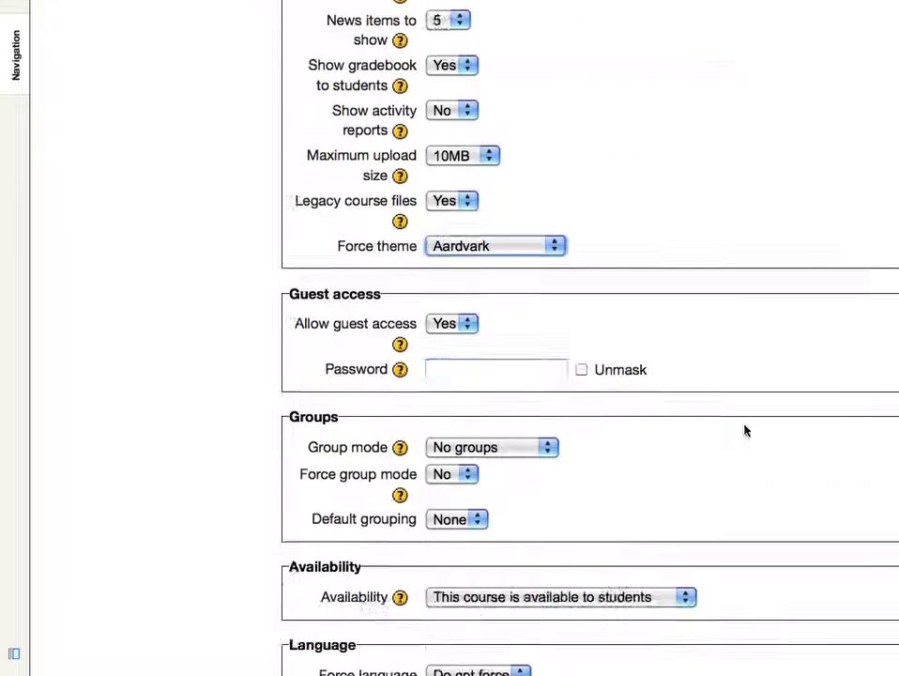
pyautogui.click(364, 488)
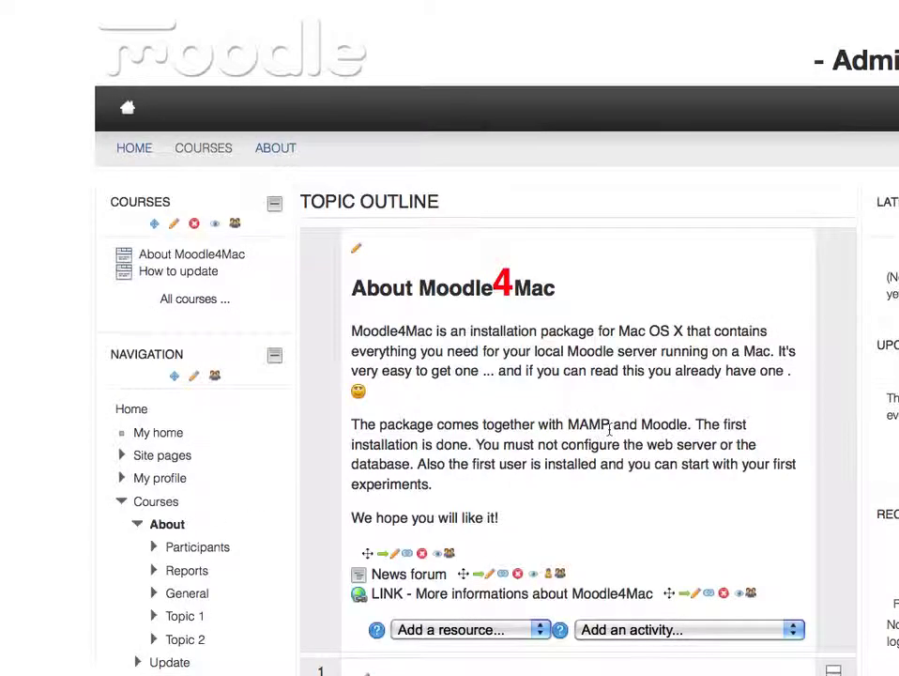
pyautogui.scroll(-5, 617, 437)
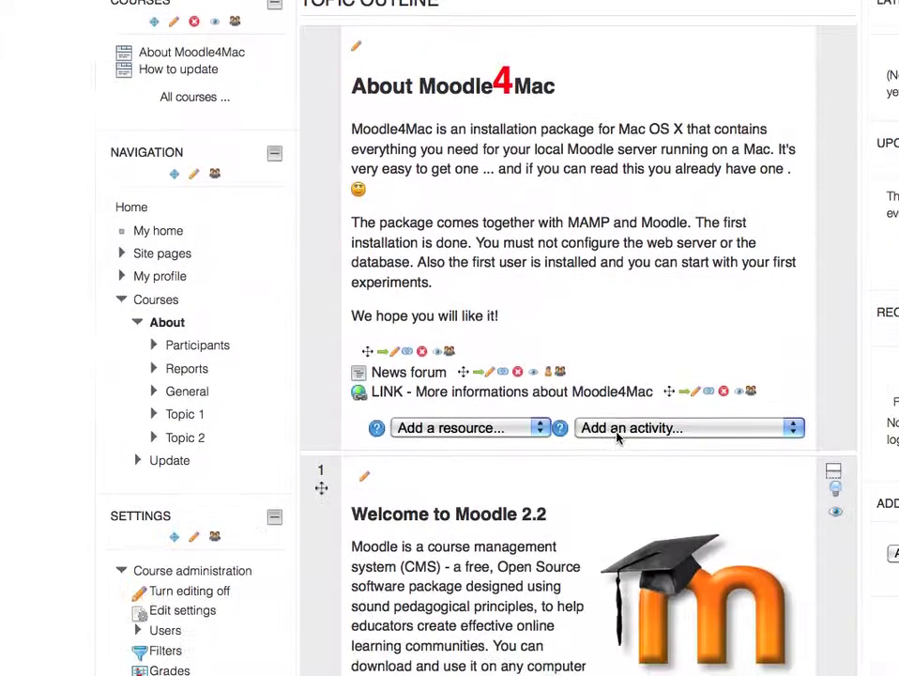